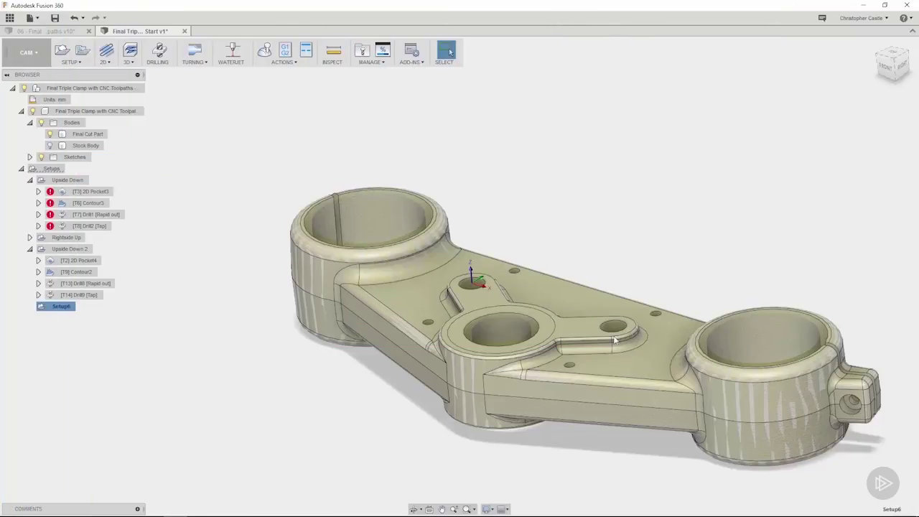
# Clear the current Setup6 selection in the browser.
pyautogui.click(198, 332)
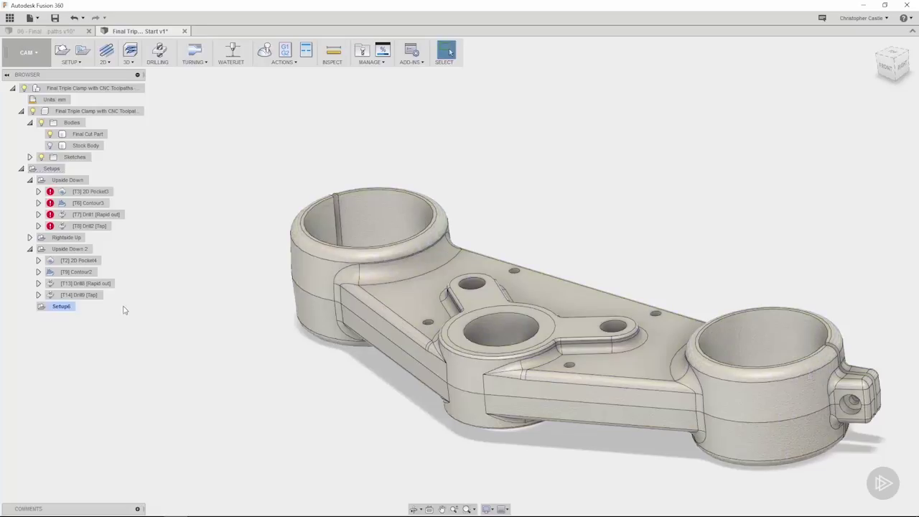
# Start a new drilling operation and filter the tool library to plain drills only.
pyautogui.click(158, 51)
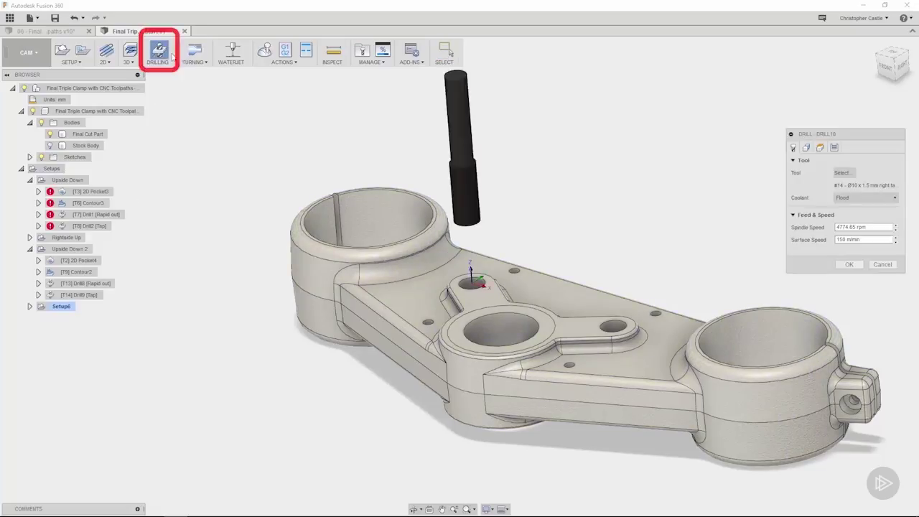
pyautogui.click(841, 173)
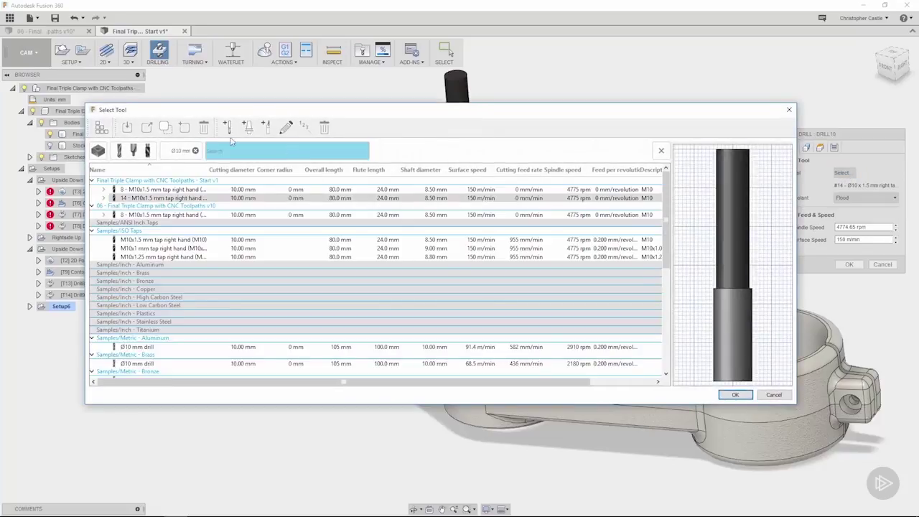
pyautogui.click(134, 151)
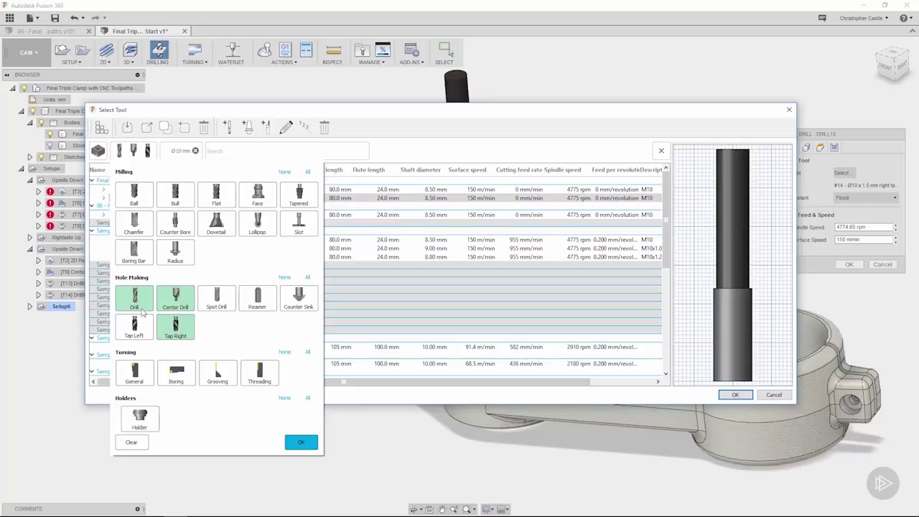
pyautogui.click(176, 326)
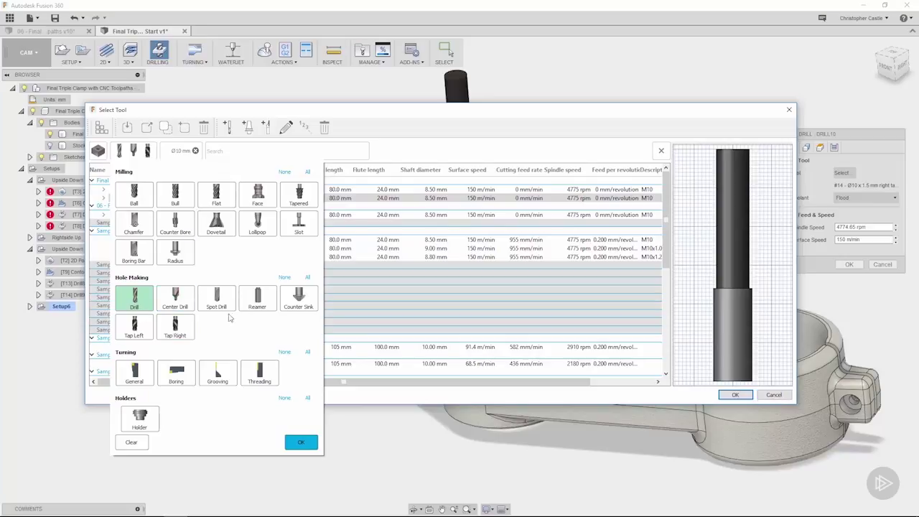
pyautogui.click(146, 161)
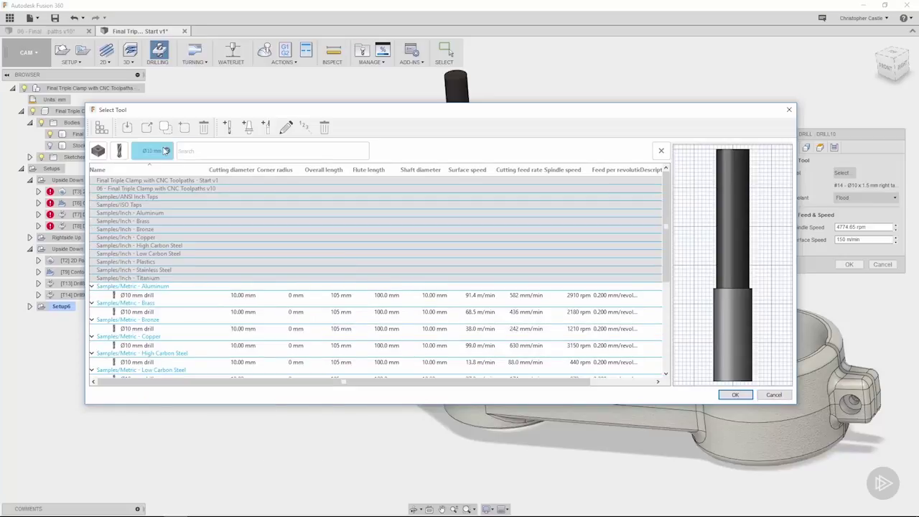
# Replace the 10 mm diameter filter with a 3–4 mm range and browse the matching drills.
pyautogui.click(166, 152)
pyautogui.click(150, 152)
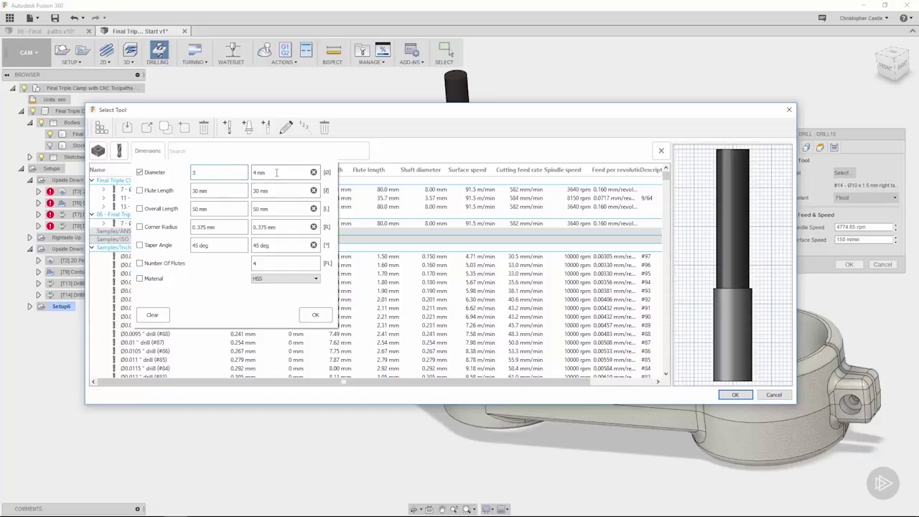
pyautogui.click(327, 316)
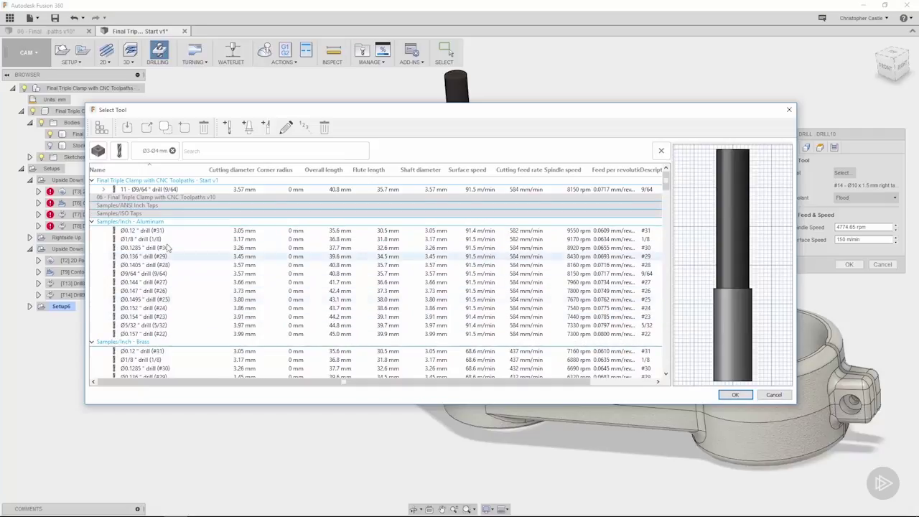
pyautogui.scroll(-7, 150, 236)
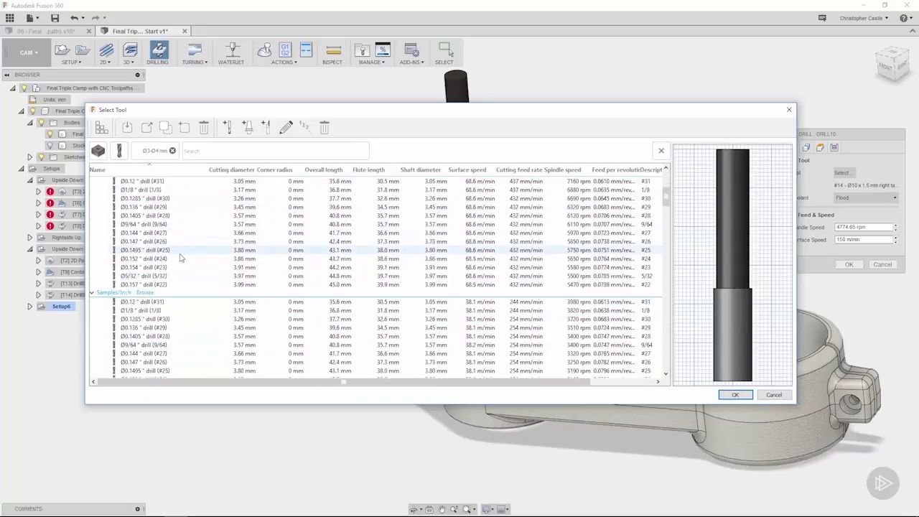
pyautogui.scroll(-10, 180, 259)
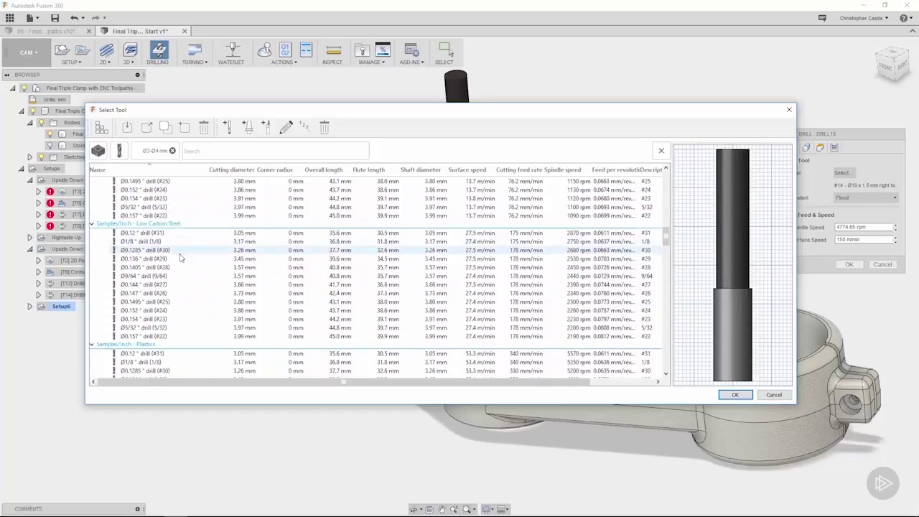
pyautogui.scroll(-8, 181, 258)
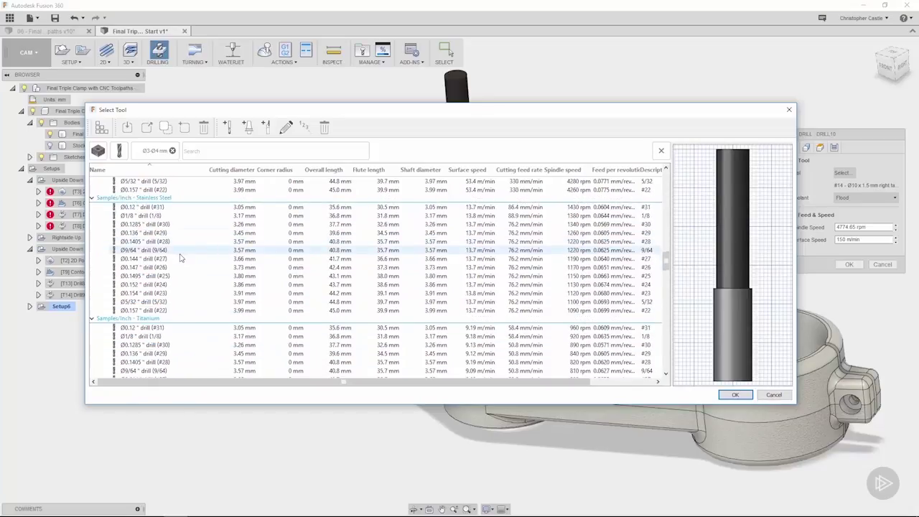
pyautogui.scroll(-9, 181, 259)
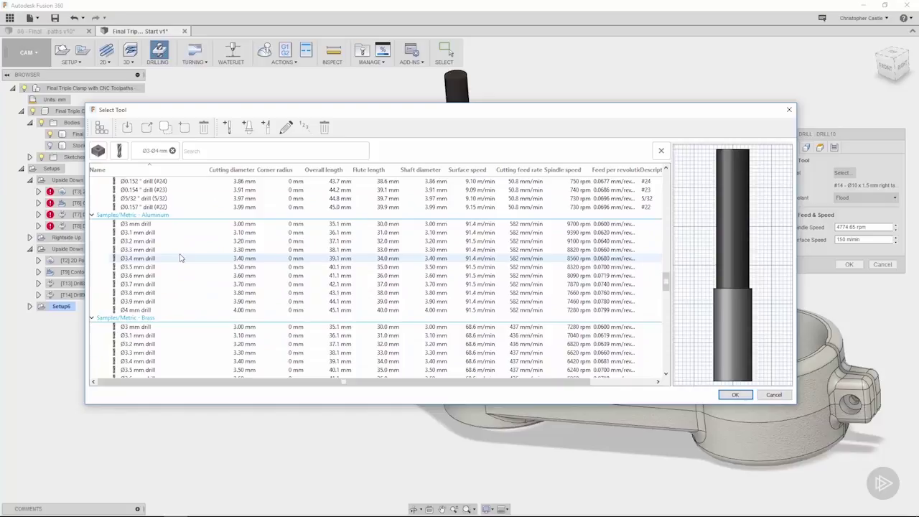
pyautogui.scroll(-2, 181, 258)
pyautogui.scroll(3, 176, 237)
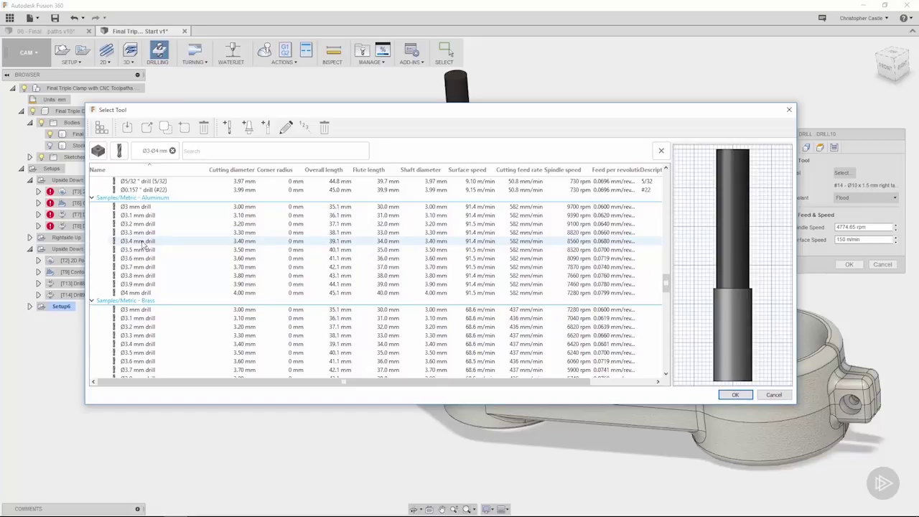
# Assign the Ø3.4 mm drill and pick the four small top-face holes as Hole Faces.
pyautogui.doubleClick(143, 245)
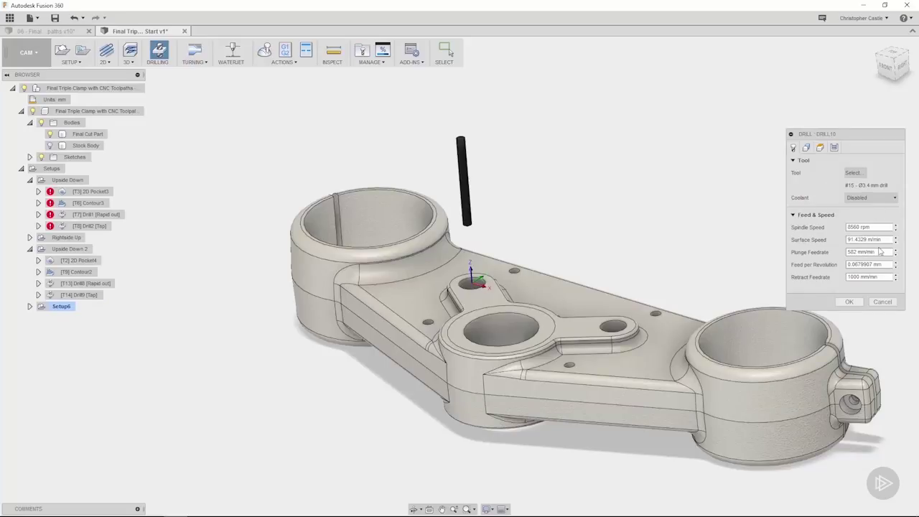
pyautogui.click(807, 148)
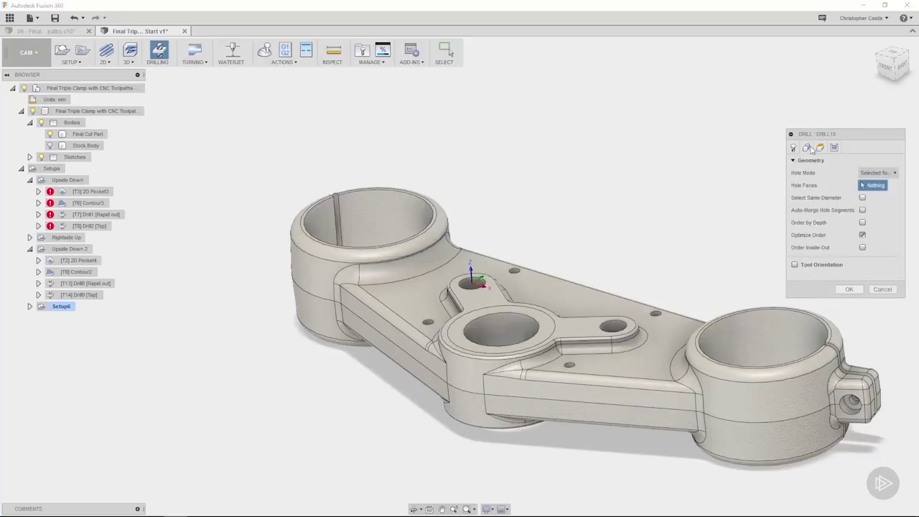
pyautogui.click(428, 321)
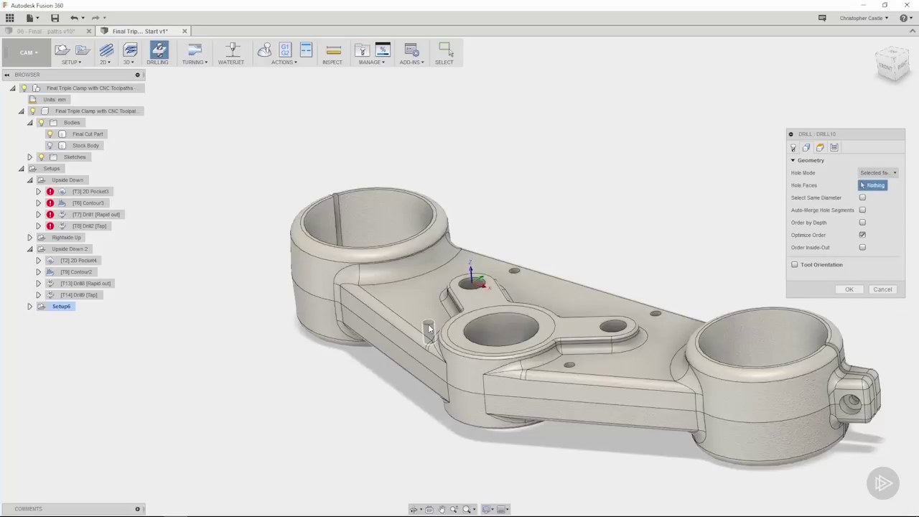
pyautogui.click(568, 366)
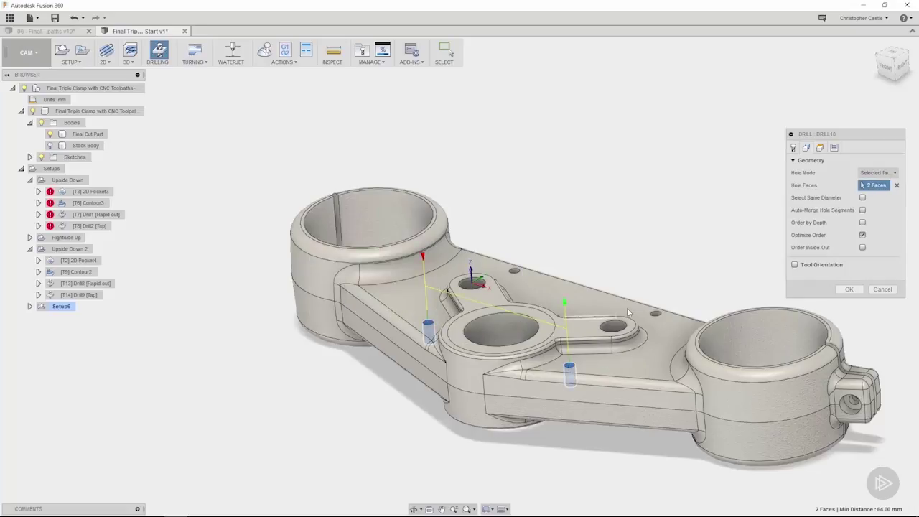
pyautogui.click(656, 317)
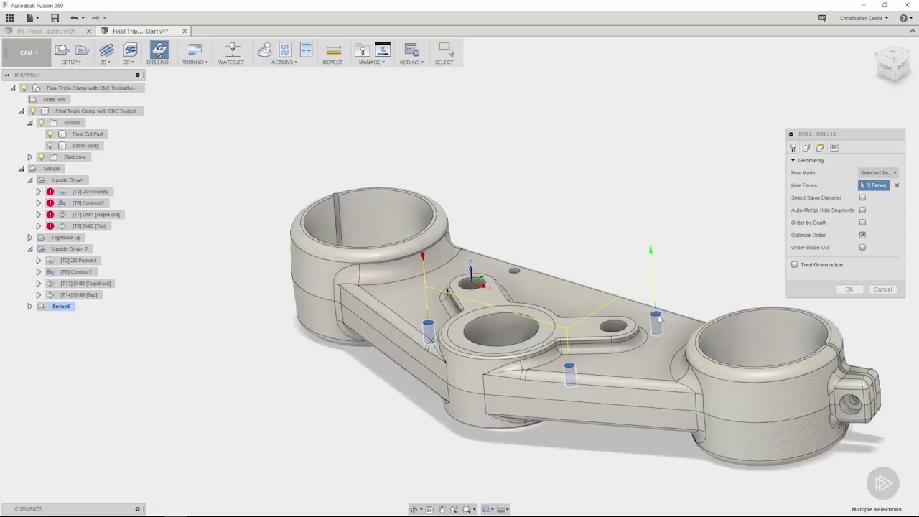
pyautogui.click(514, 276)
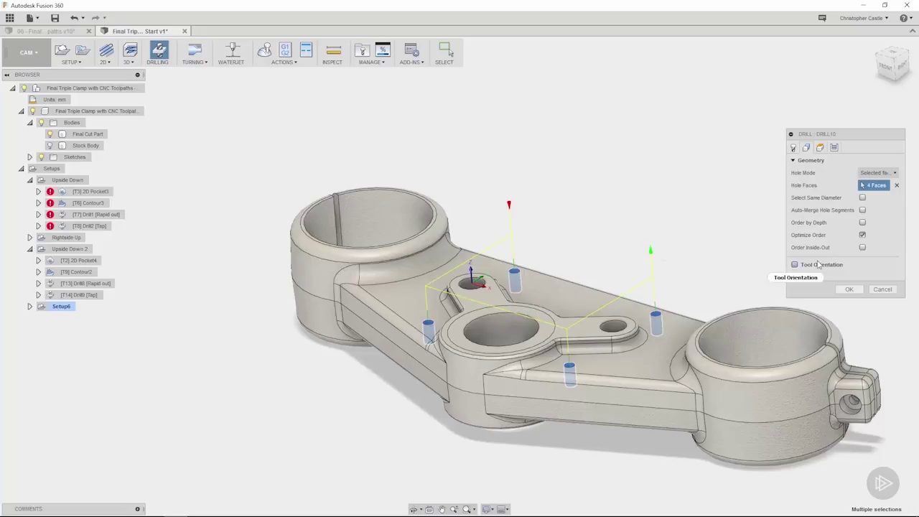
# Confirm Drill10 with the Drilling - rapid out cycle and start Drill11.
pyautogui.click(820, 148)
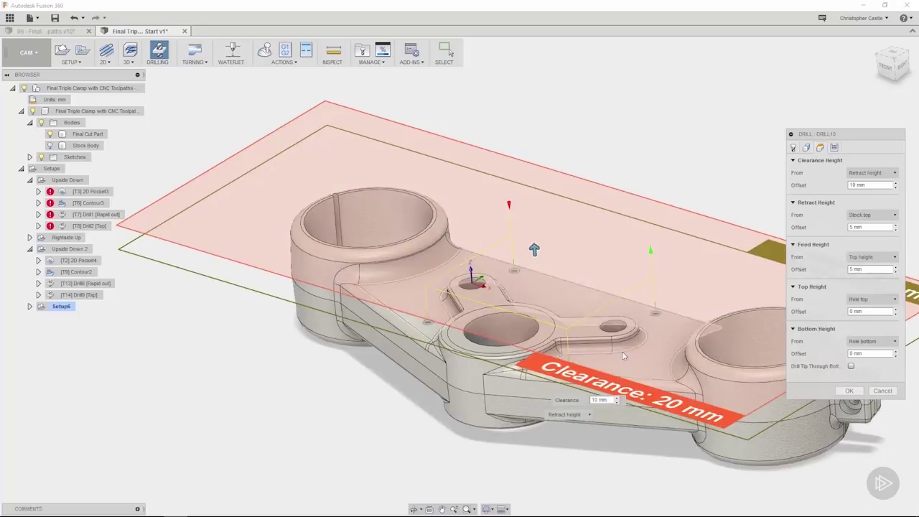
pyautogui.keyDown('shift'); pyautogui.moveTo(621, 437); pyautogui.dragTo(850, 369, button='middle'); pyautogui.keyUp('shift')
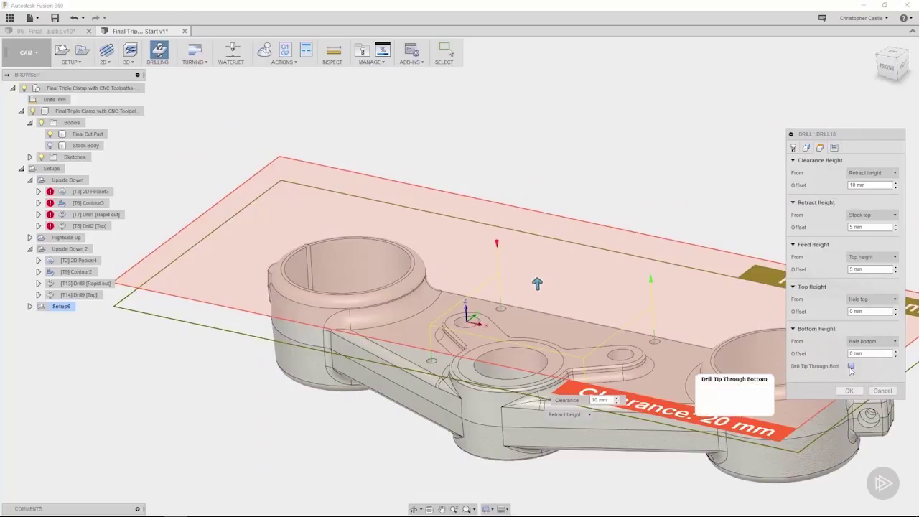
pyautogui.click(834, 147)
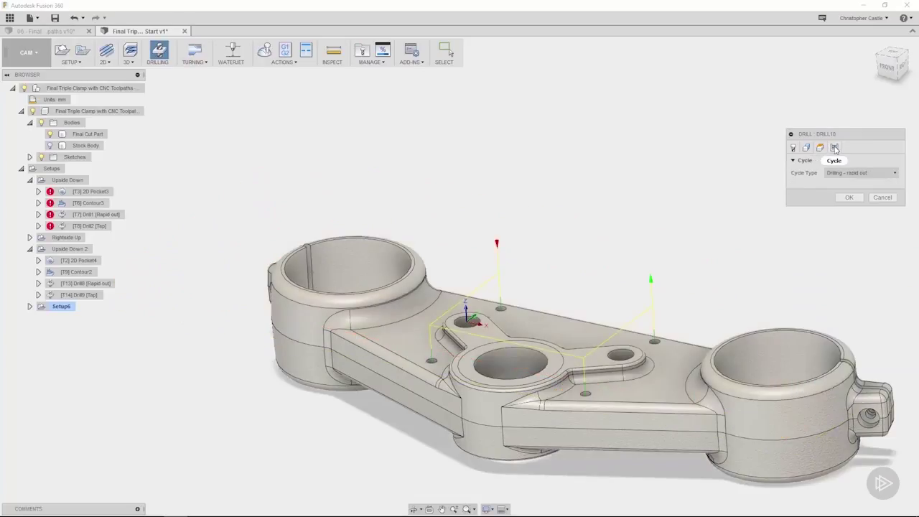
pyautogui.click(850, 198)
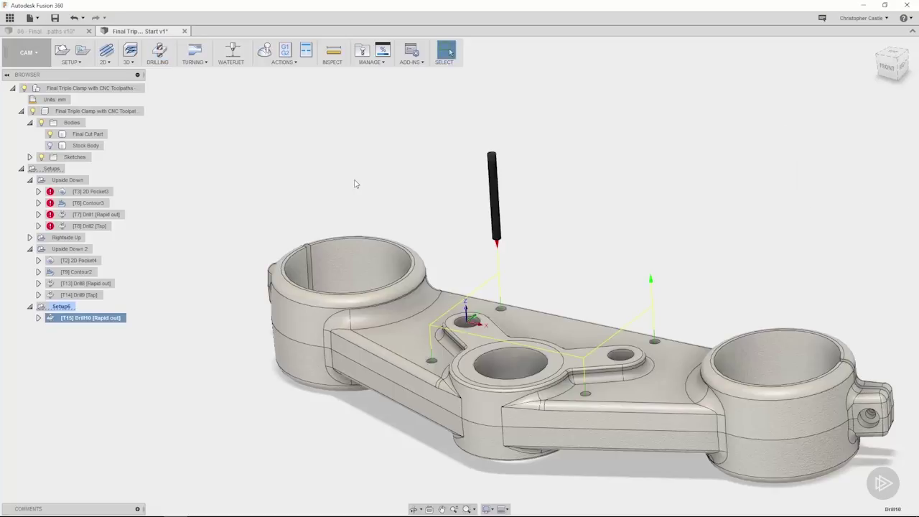
pyautogui.click(159, 51)
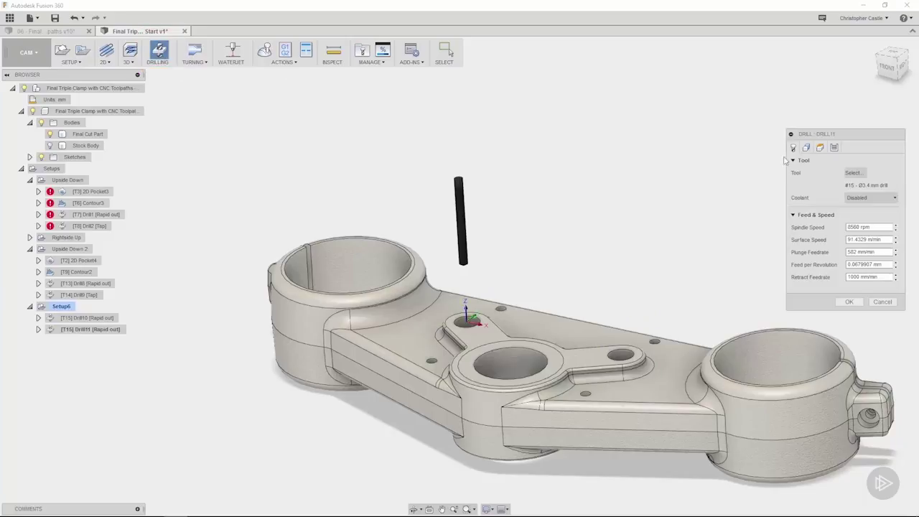
# Filter the tool library to Tap Right only and assign the M4x0.7 mm right-hand tap.
pyautogui.click(852, 172)
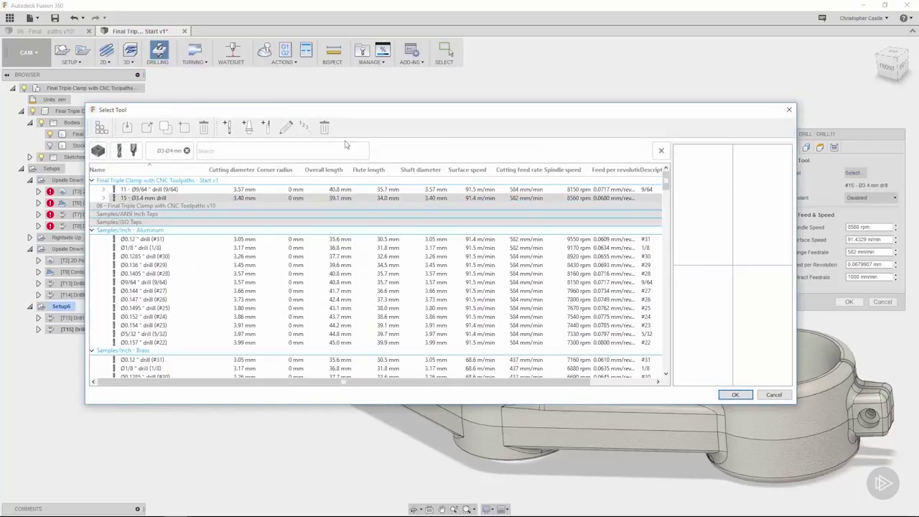
pyautogui.click(126, 150)
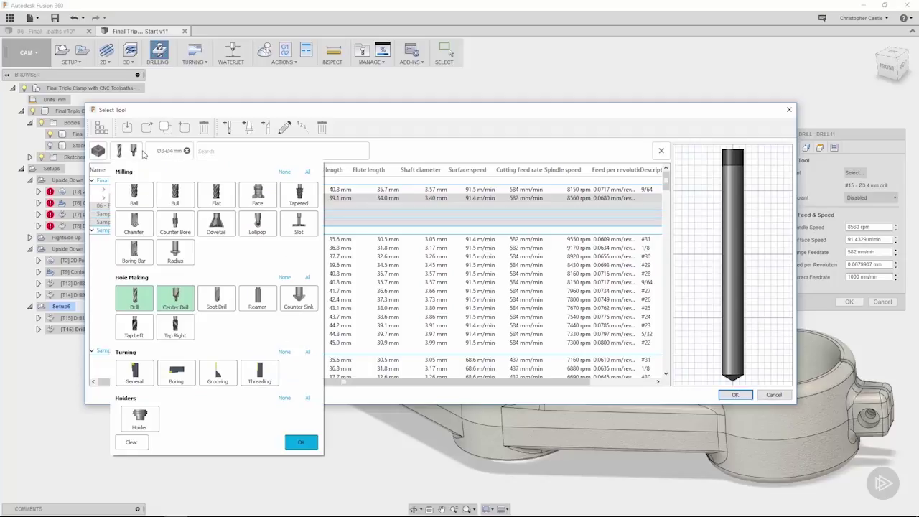
pyautogui.click(178, 330)
pyautogui.click(177, 300)
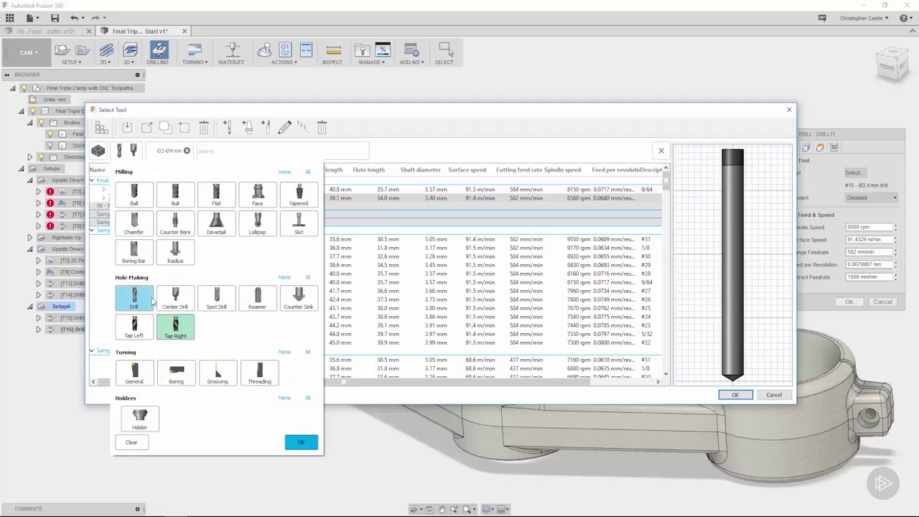
pyautogui.click(134, 298)
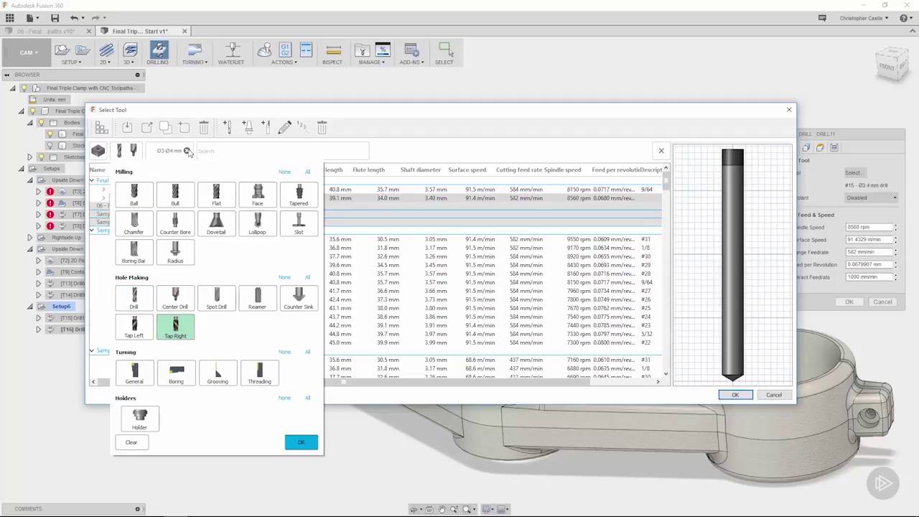
pyautogui.click(301, 441)
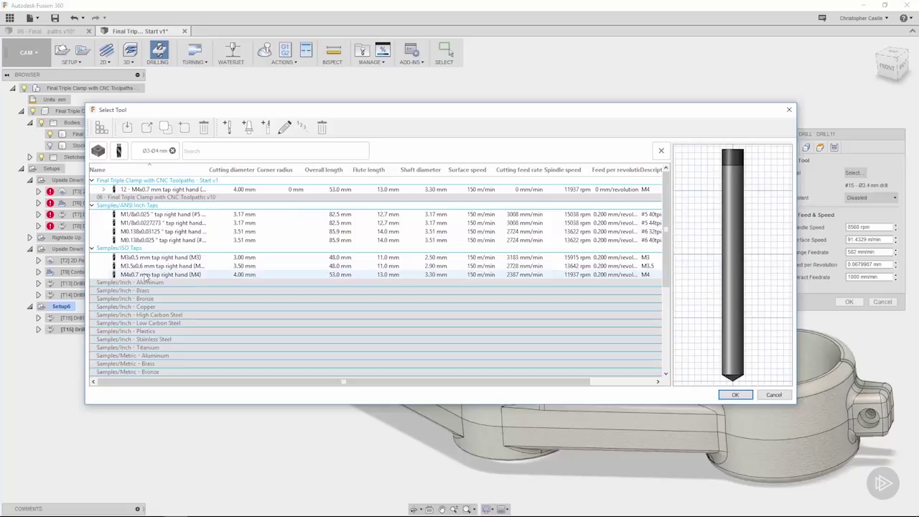
pyautogui.doubleClick(146, 275)
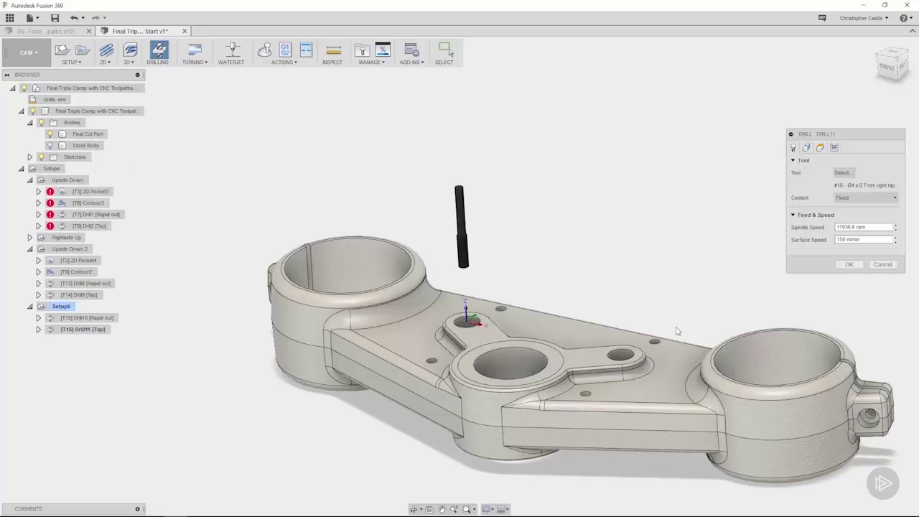
# Select the four small hole faces around the centre bore and confirm the Drill11 tap.
pyautogui.click(819, 148)
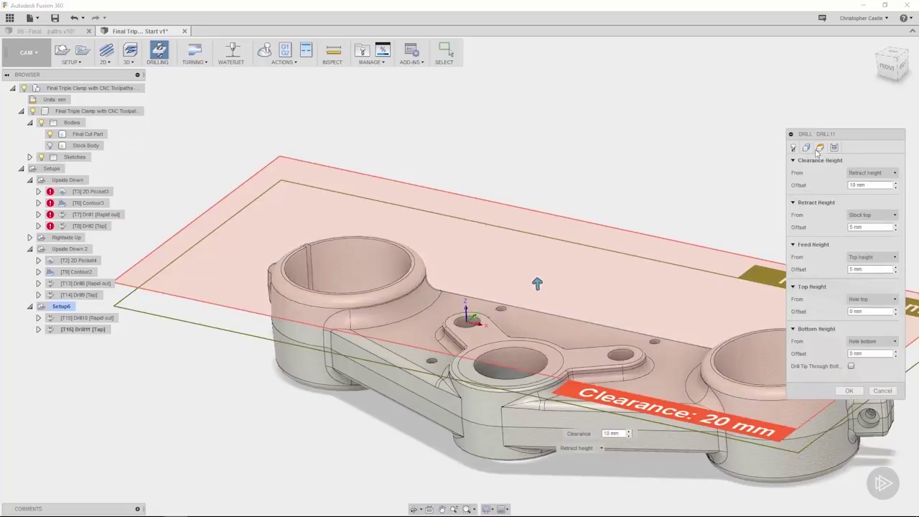
pyautogui.click(807, 148)
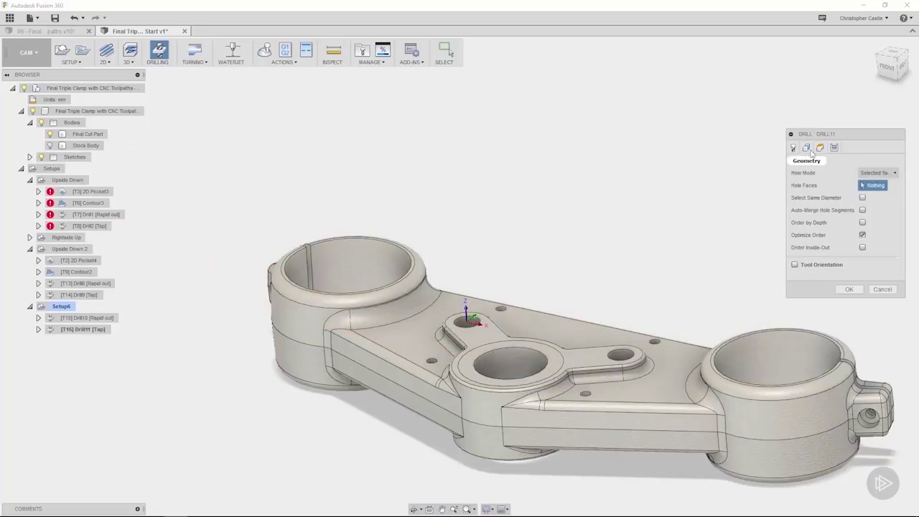
pyautogui.click(431, 362)
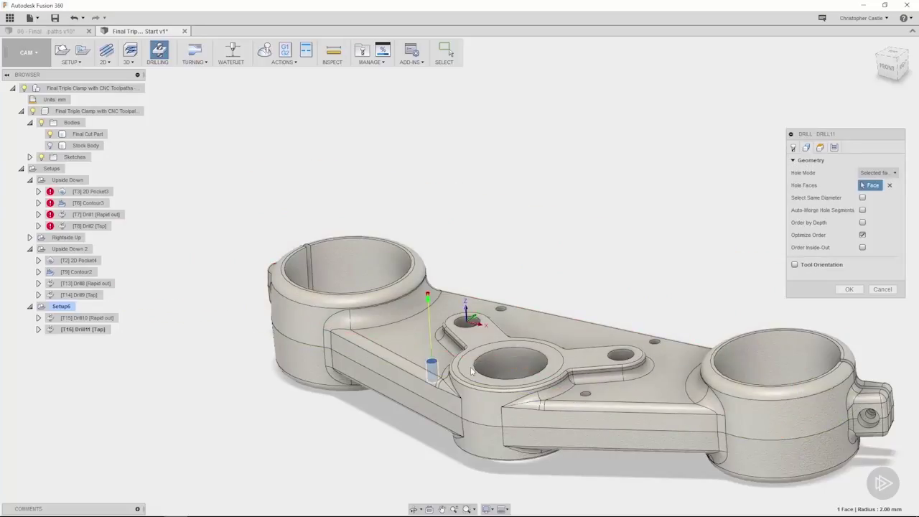
pyautogui.click(587, 399)
pyautogui.click(653, 347)
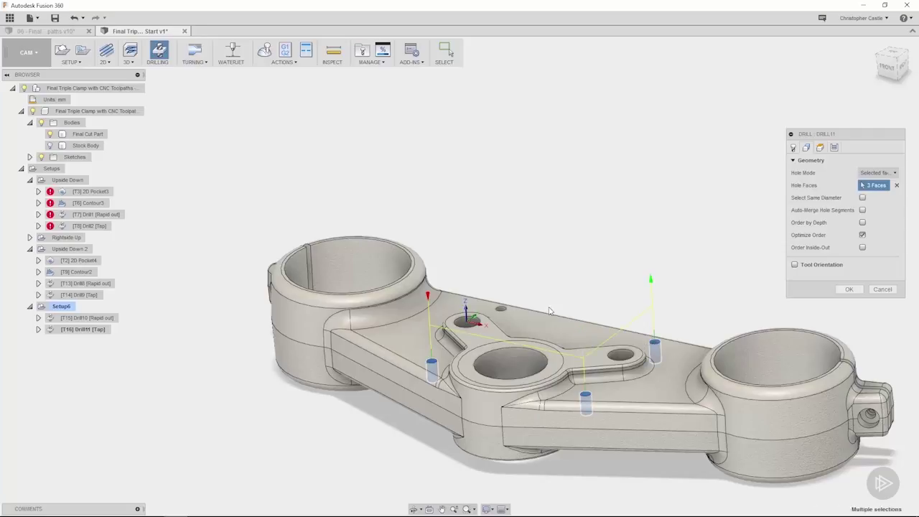
pyautogui.click(503, 310)
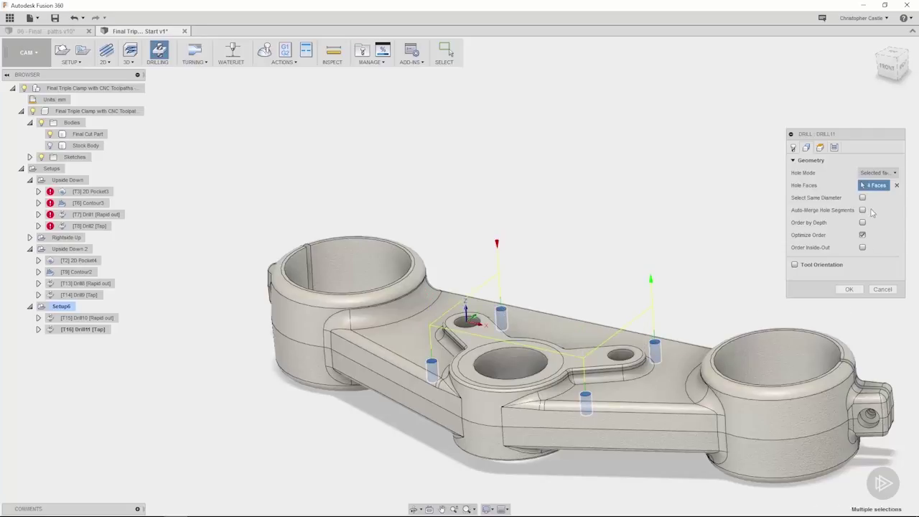
pyautogui.click(848, 289)
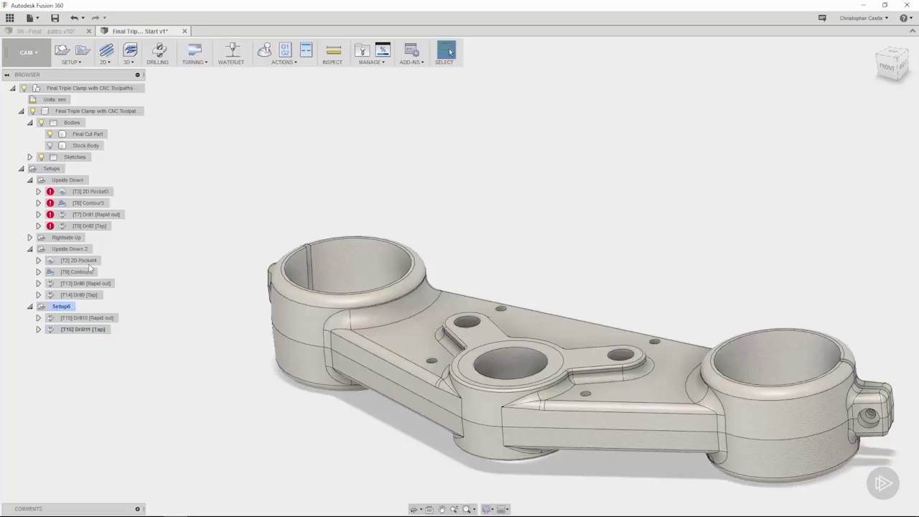
# Simulate the Upside Down 2 operations T2, T9, T13 and T14.
pyautogui.click(80, 261)
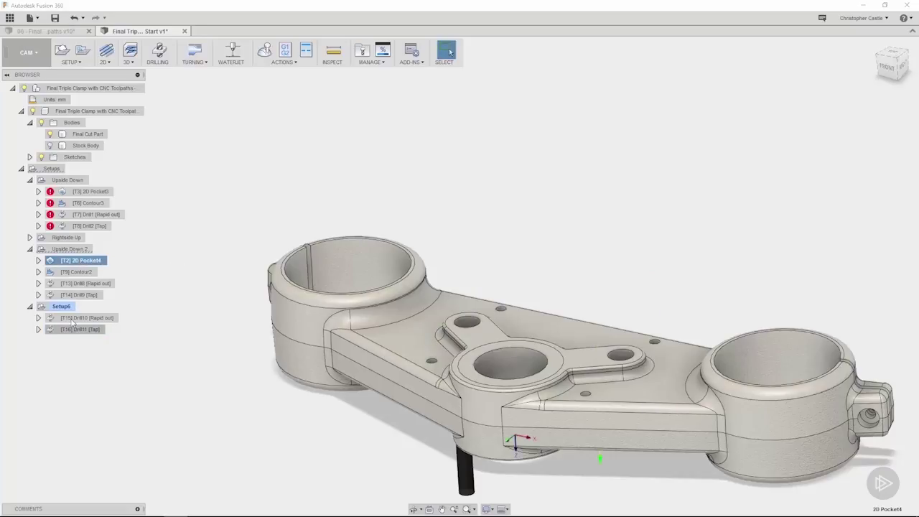
pyautogui.keyDown('shift'); pyautogui.click(72, 296); pyautogui.keyUp('shift')
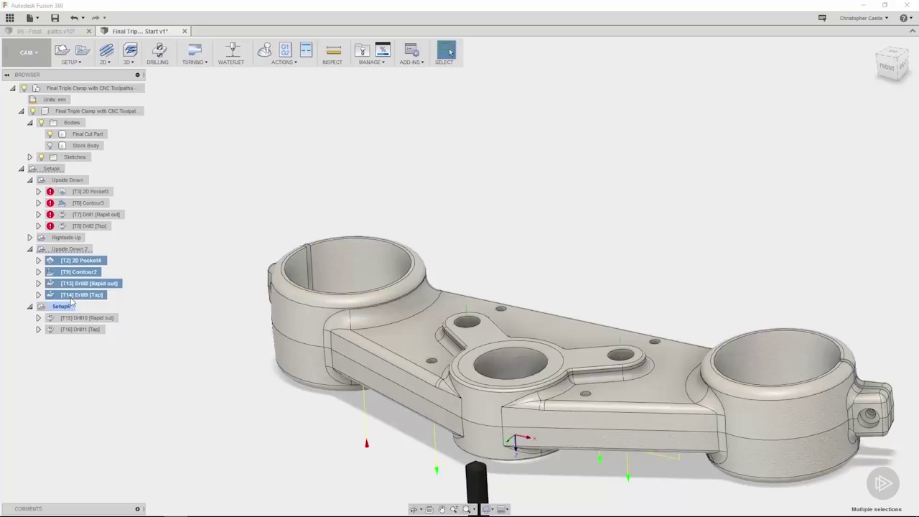
pyautogui.rightClick(99, 306)
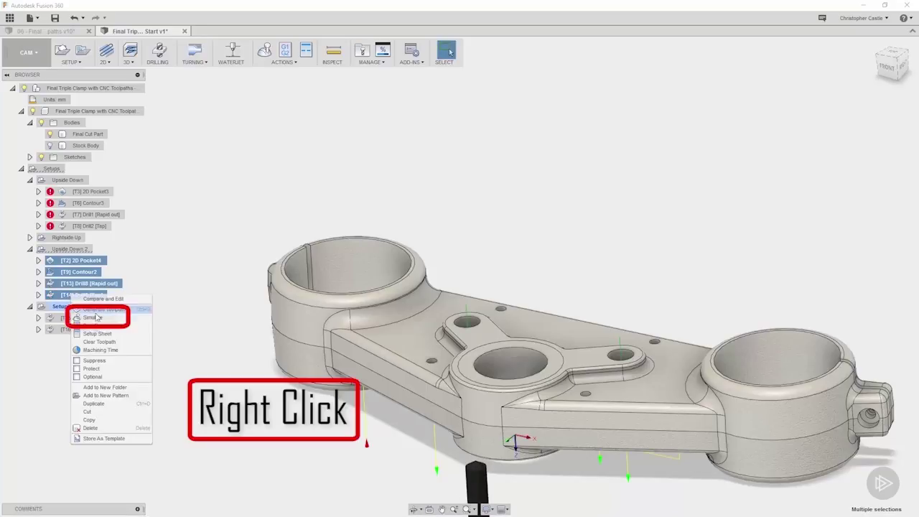
pyautogui.click(99, 321)
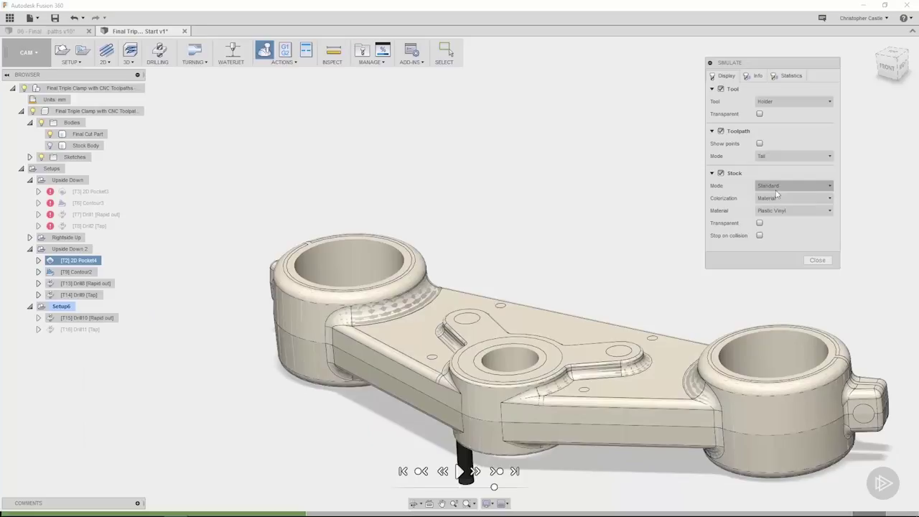
# Hide the Final Cut Part to show the stock, keeping toolpath display as Tail.
pyautogui.click(50, 134)
pyautogui.keyDown('shift'); pyautogui.moveTo(216, 144); pyautogui.dragTo(755, 66, button='middle'); pyautogui.keyUp('shift')
pyautogui.moveTo(755, 66); pyautogui.dragTo(720, 89)
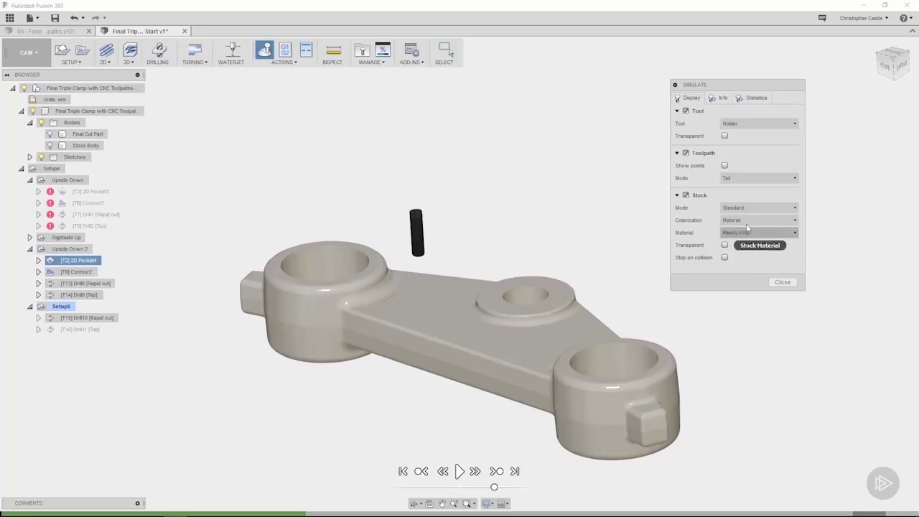
pyautogui.click(739, 179)
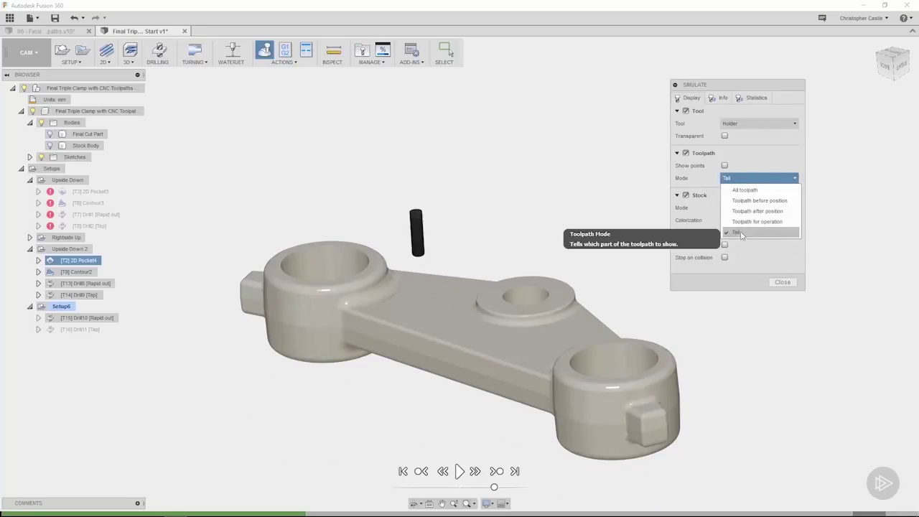
pyautogui.click(783, 178)
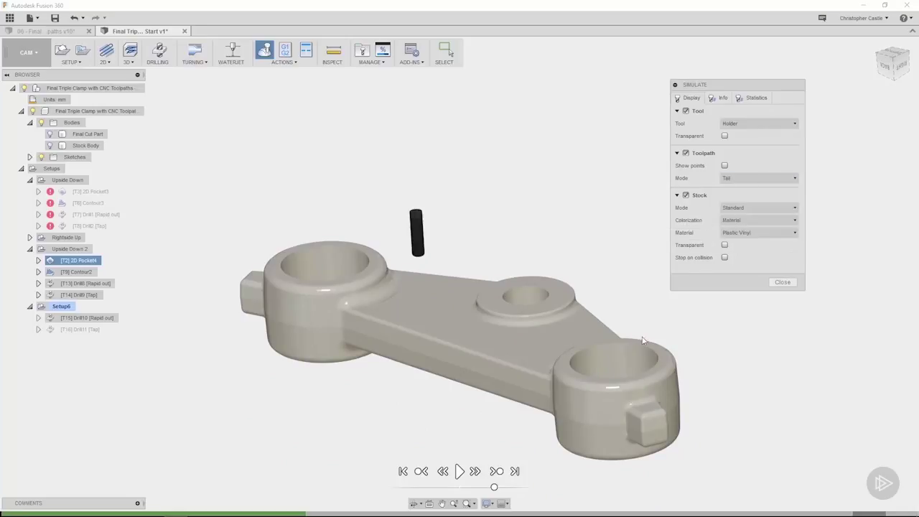
# Play the simulation and step forward to the [T14] Drill9 tap operation.
pyautogui.click(459, 471)
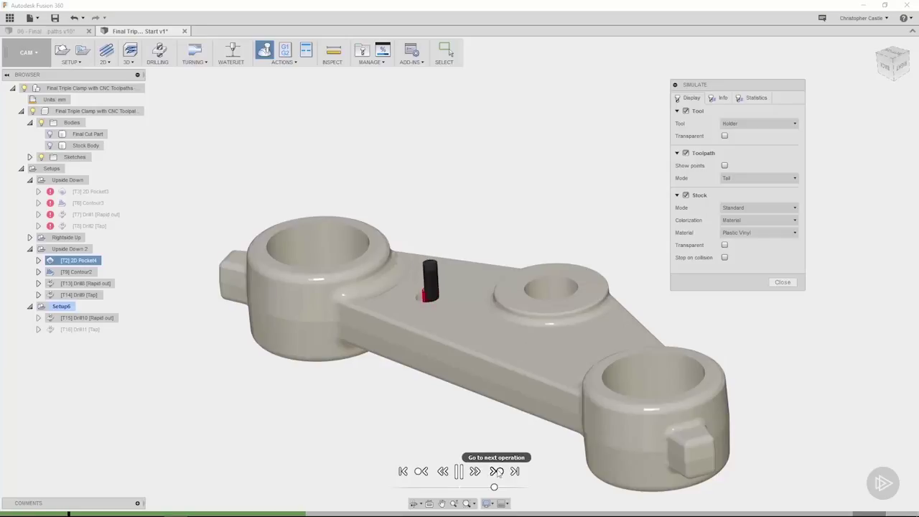
pyautogui.click(496, 471)
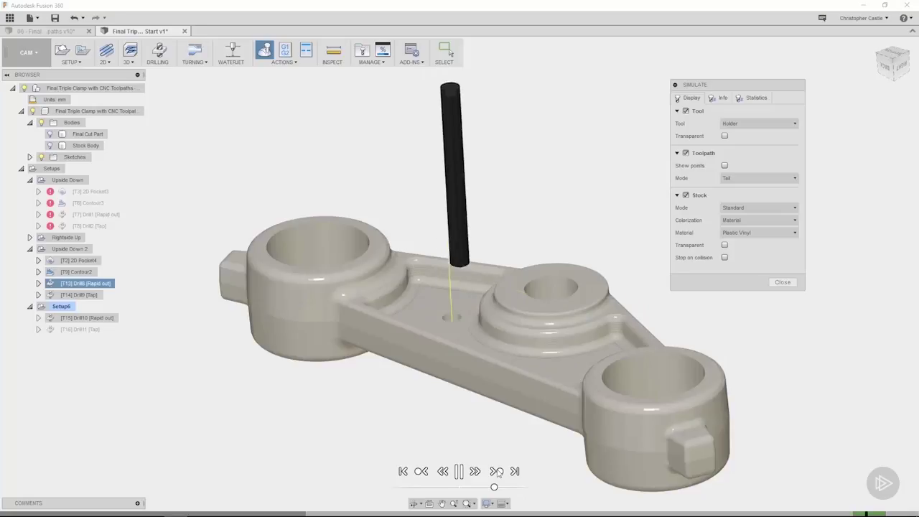
pyautogui.click(496, 471)
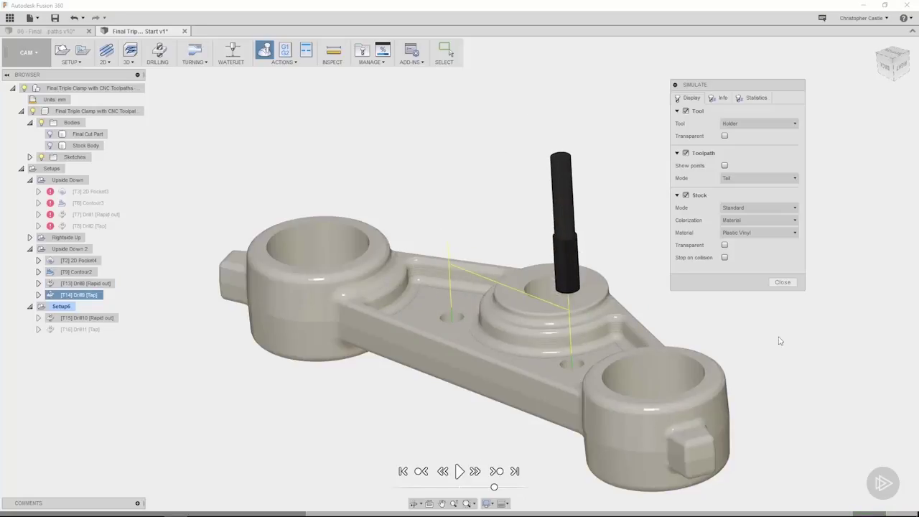
# Close the previous simulation and simulate Setup6's Drill10 and Drill11 operations.
pyautogui.click(782, 281)
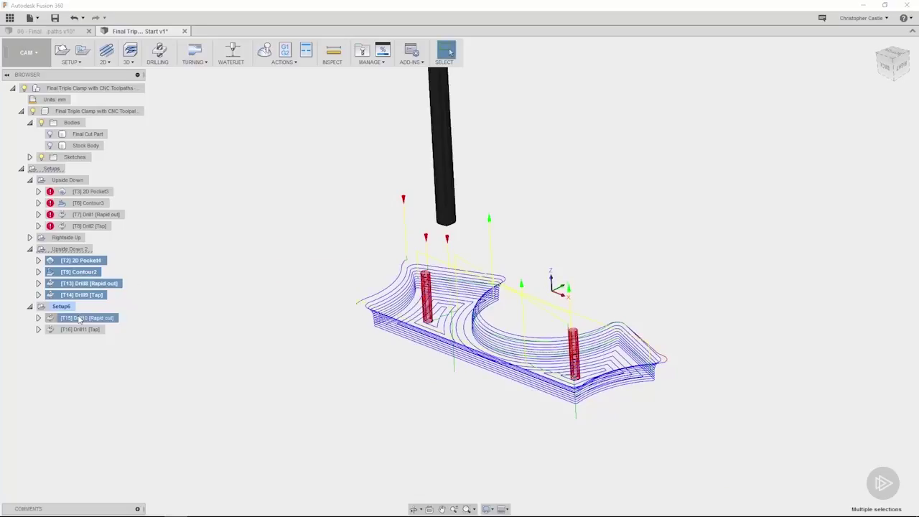
pyautogui.click(80, 320)
pyautogui.keyDown('ctrl'); pyautogui.click(74, 330); pyautogui.keyUp('ctrl')
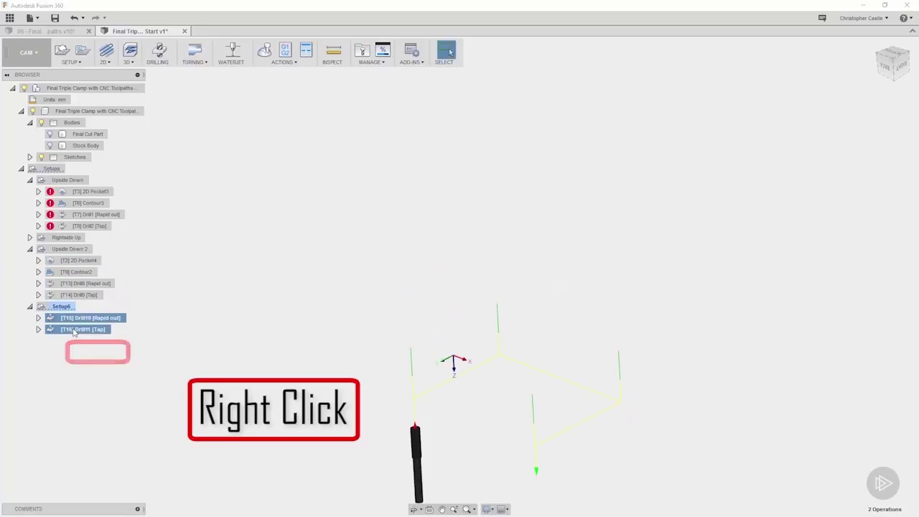
pyautogui.rightClick(74, 332)
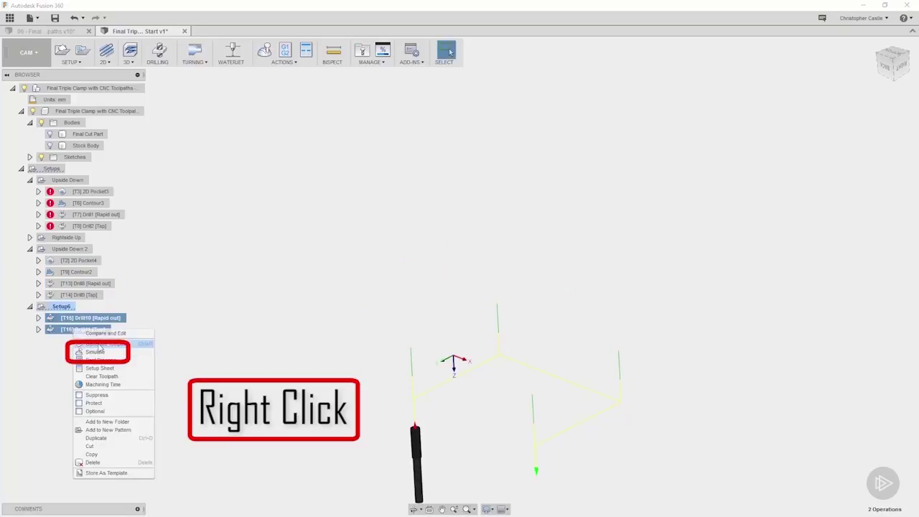
pyautogui.click(99, 350)
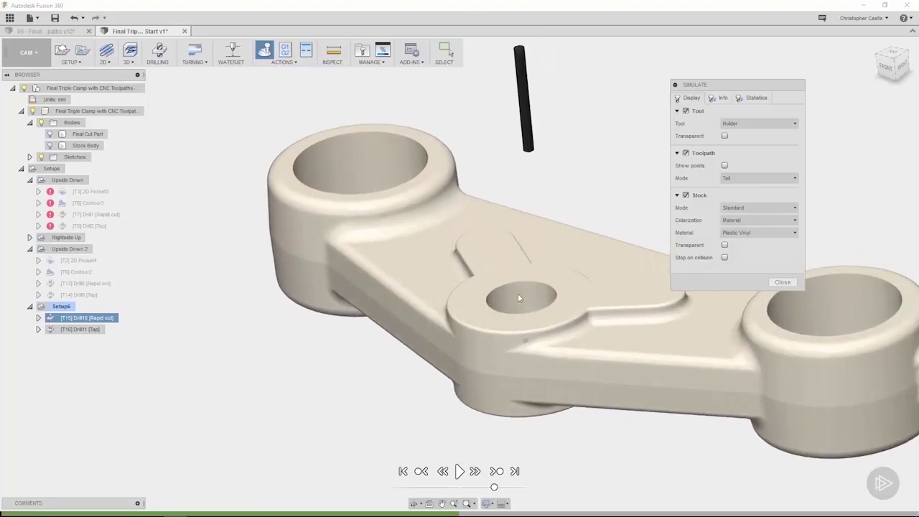
# View the clamp from the top, play and pause the simulation, then close it.
pyautogui.keyDown('shift'); pyautogui.moveTo(513, 300); pyautogui.dragTo(400, 288, button='middle'); pyautogui.keyUp('shift')
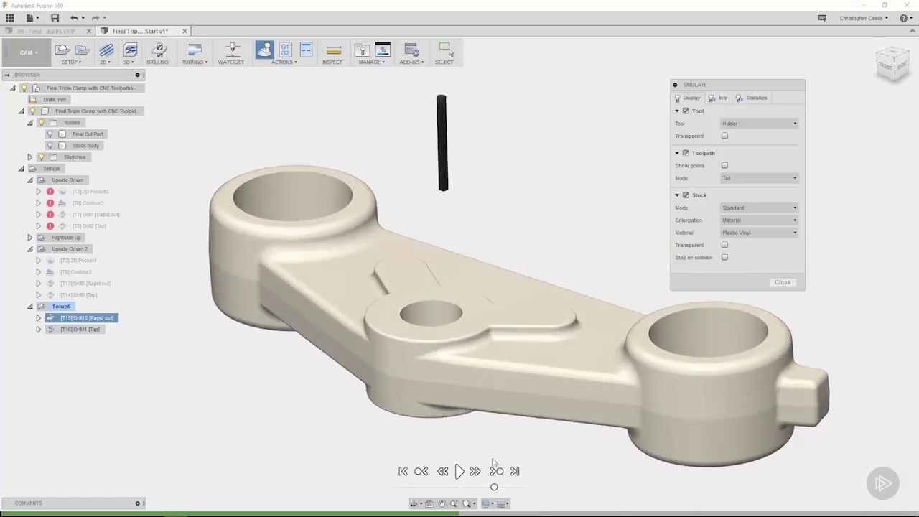
pyautogui.click(459, 471)
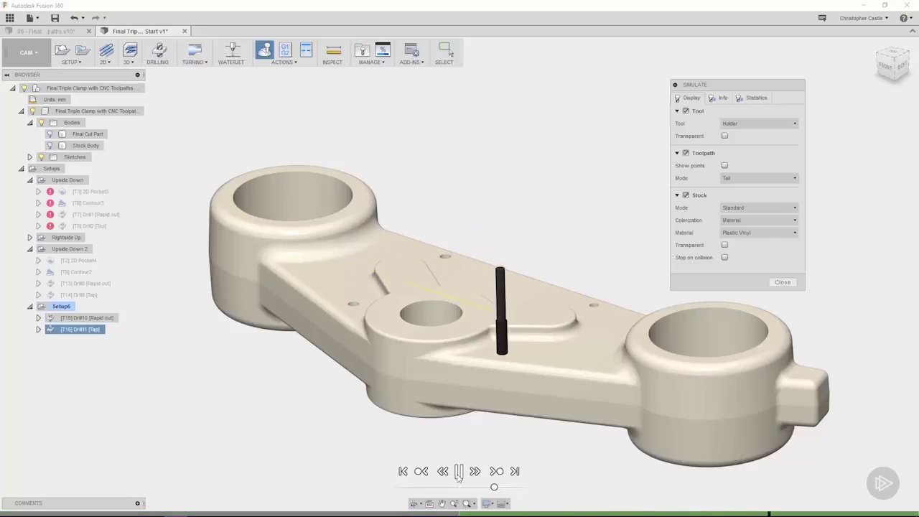
pyautogui.click(458, 472)
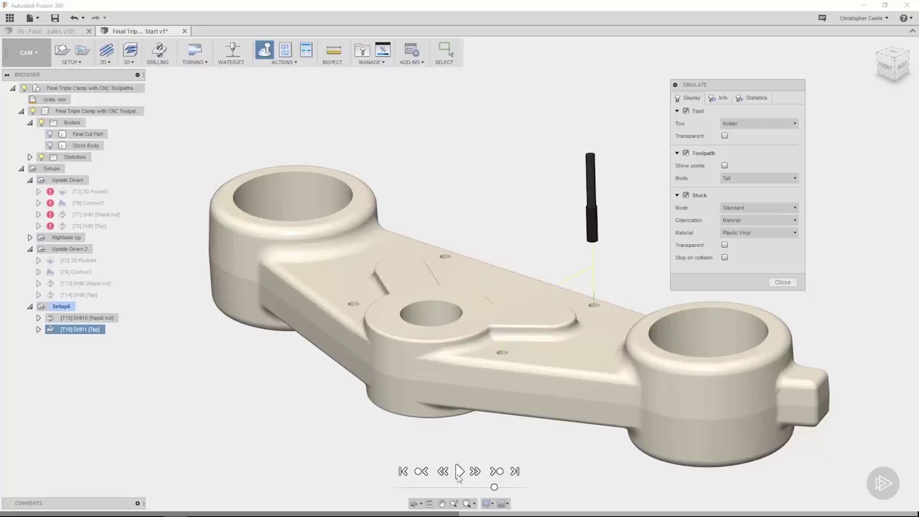
pyautogui.click(781, 282)
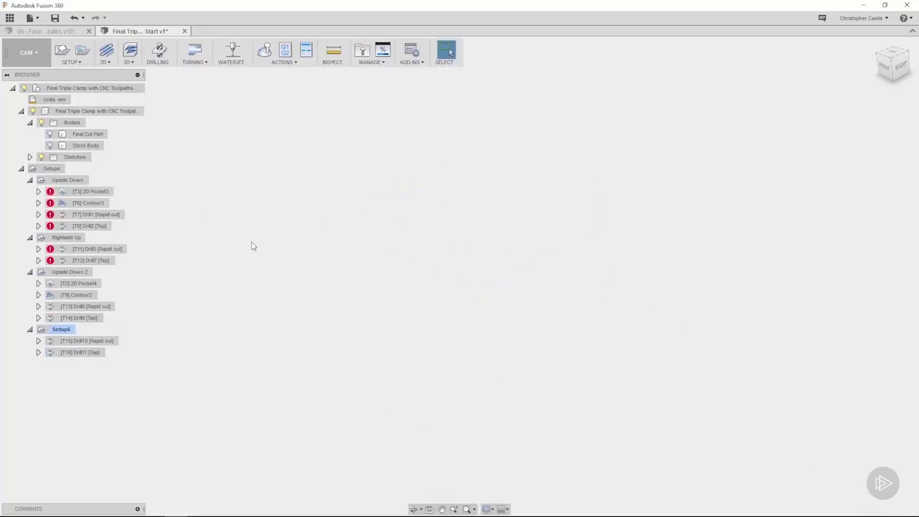
# Unhide Final Cut Part and preview Upside Down 2, Upside Down, Rightside Up, 2D Pocket3 and Contour3.
pyautogui.click(50, 135)
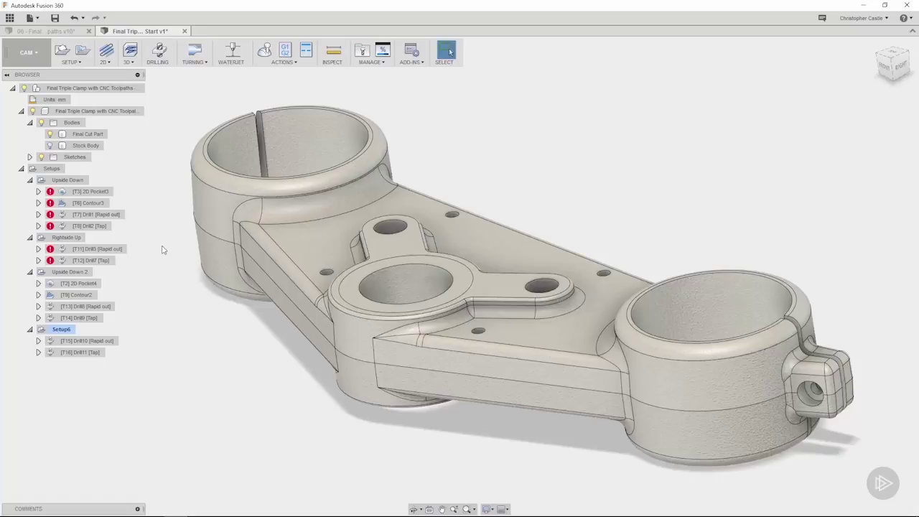
pyautogui.click(71, 272)
pyautogui.click(170, 289)
pyautogui.click(69, 180)
pyautogui.click(69, 237)
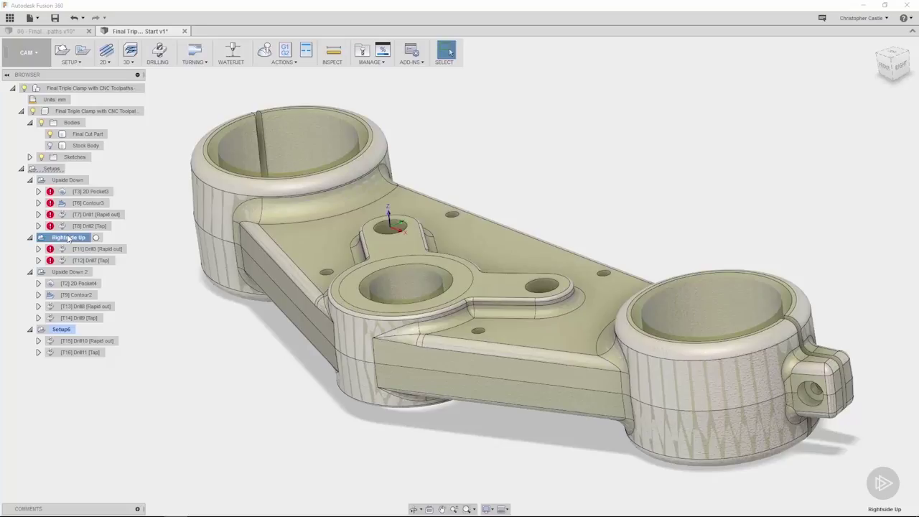
pyautogui.click(76, 193)
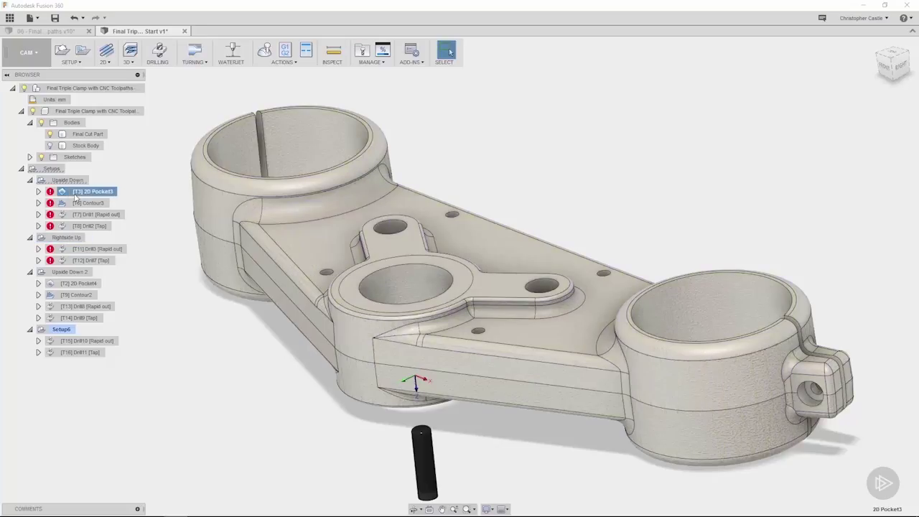
pyautogui.click(80, 204)
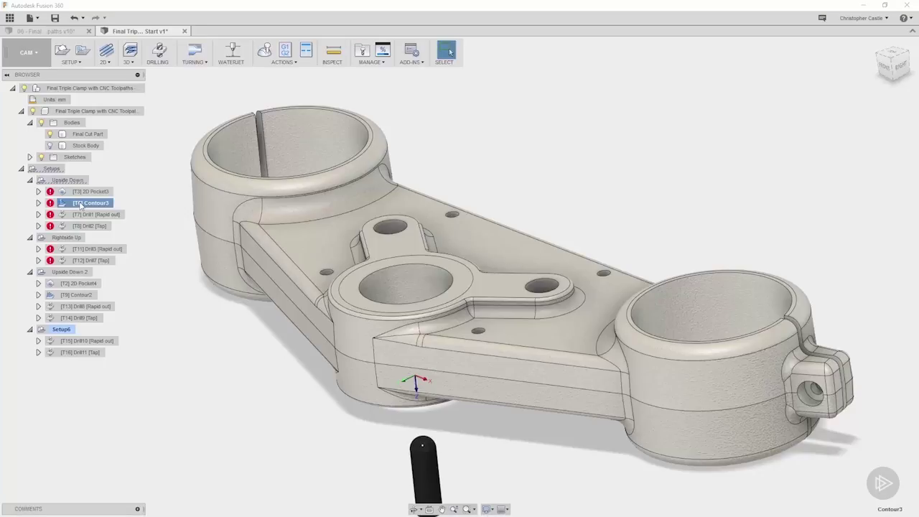
# Review Contour3's Heights, Passes and Geometry settings and regenerate its toolpath unchanged.
pyautogui.doubleClick(80, 205)
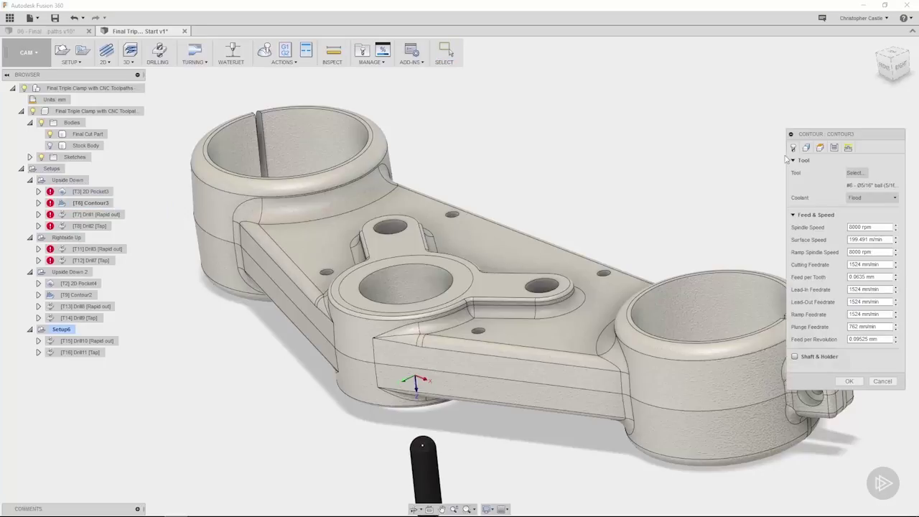
pyautogui.click(822, 149)
pyautogui.click(835, 147)
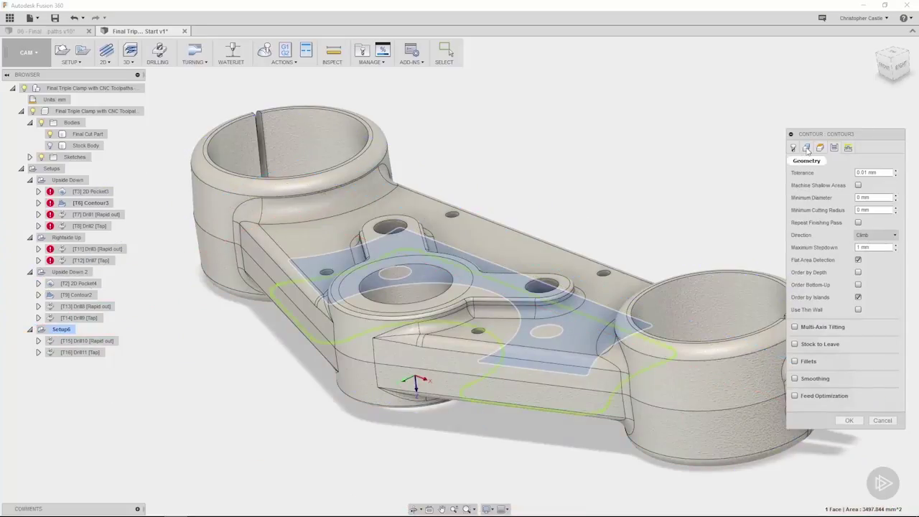
pyautogui.click(806, 148)
pyautogui.click(849, 433)
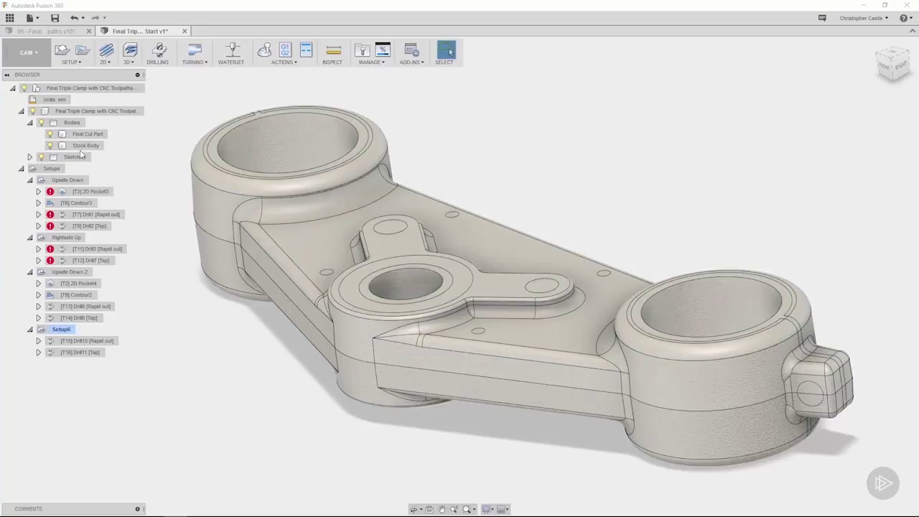
# Turn off the Stock Body visibility and orbit to view the finished clamp from above.
pyautogui.click(51, 145)
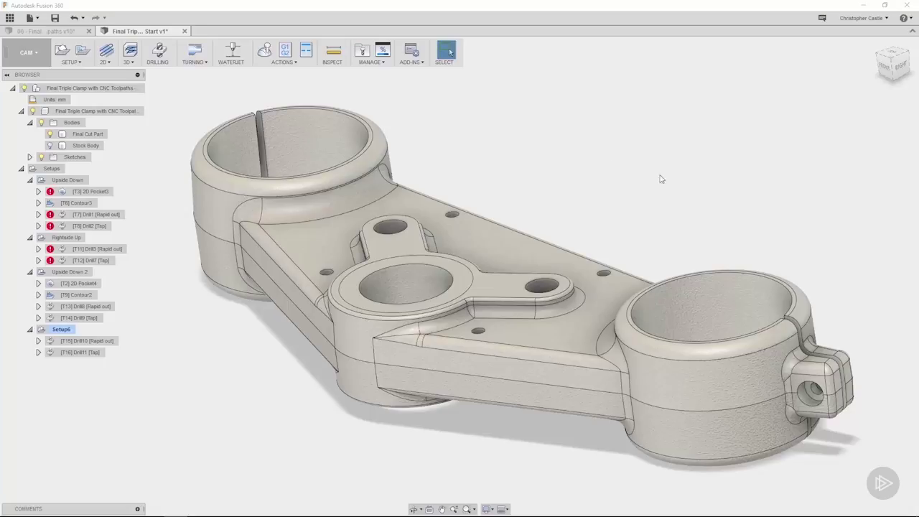
pyautogui.keyDown('shift'); pyautogui.moveTo(753, 235); pyautogui.dragTo(797, 353, button='middle'); pyautogui.keyUp('shift')
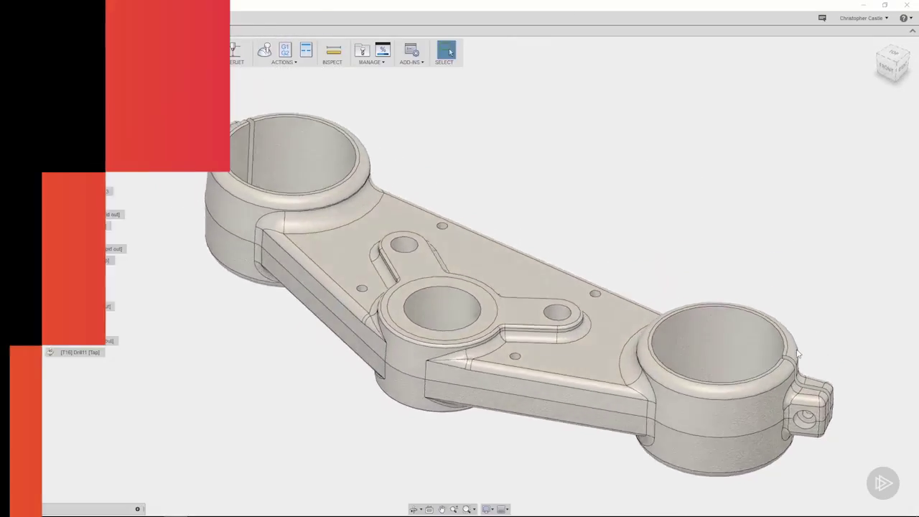